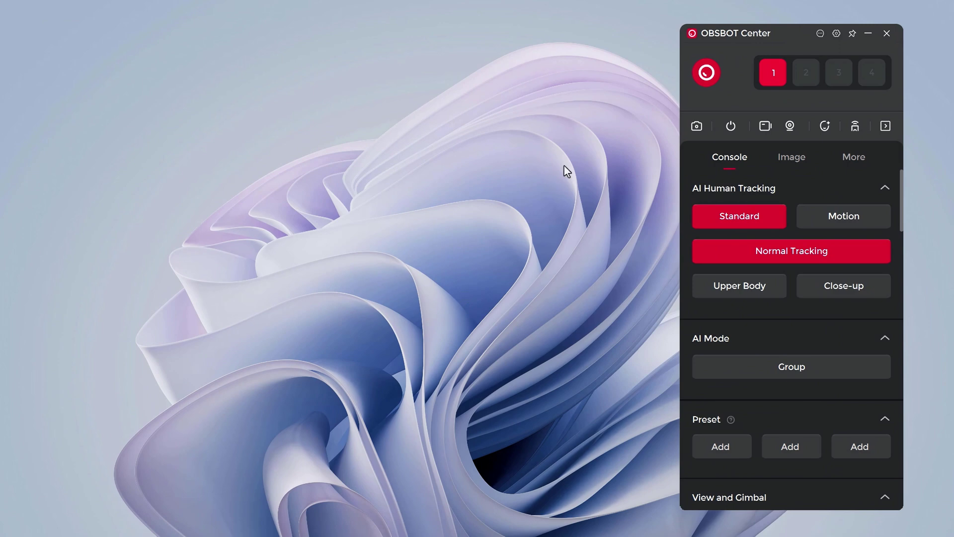
Step: Open the camera's video preview and try its 90° clockwise rotation and mirror flip, returning the image to its original orientation
left_click(697, 126)
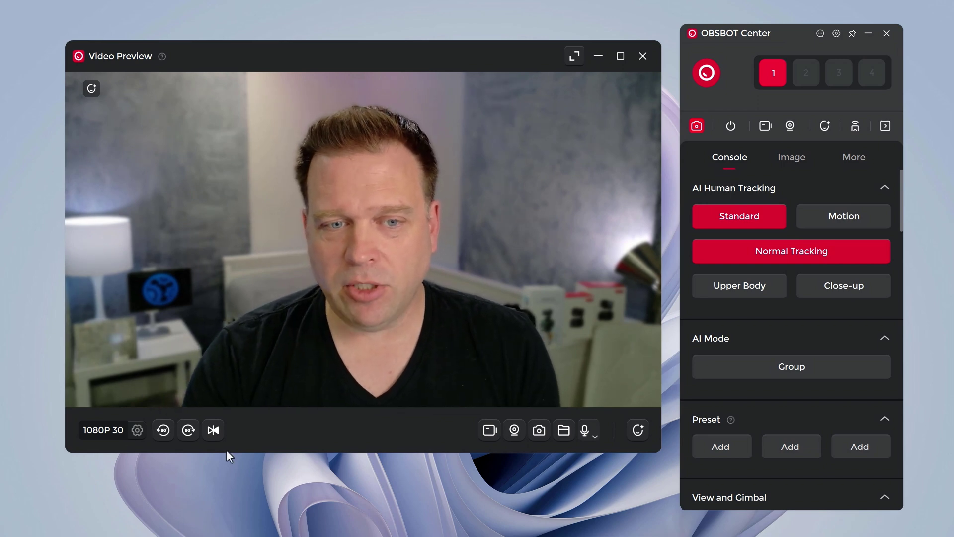
left_click(189, 429)
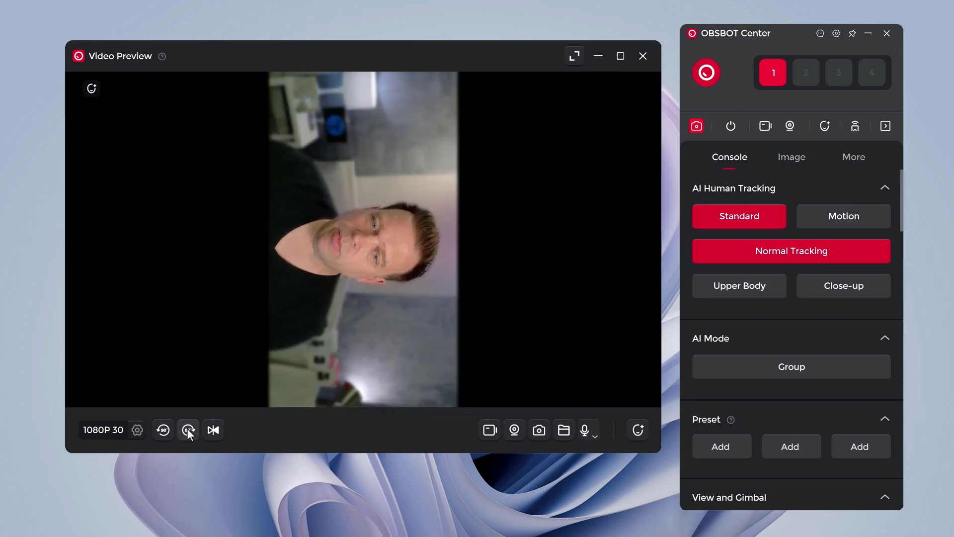
left_click(188, 431)
left_click(188, 431)
left_click(189, 430)
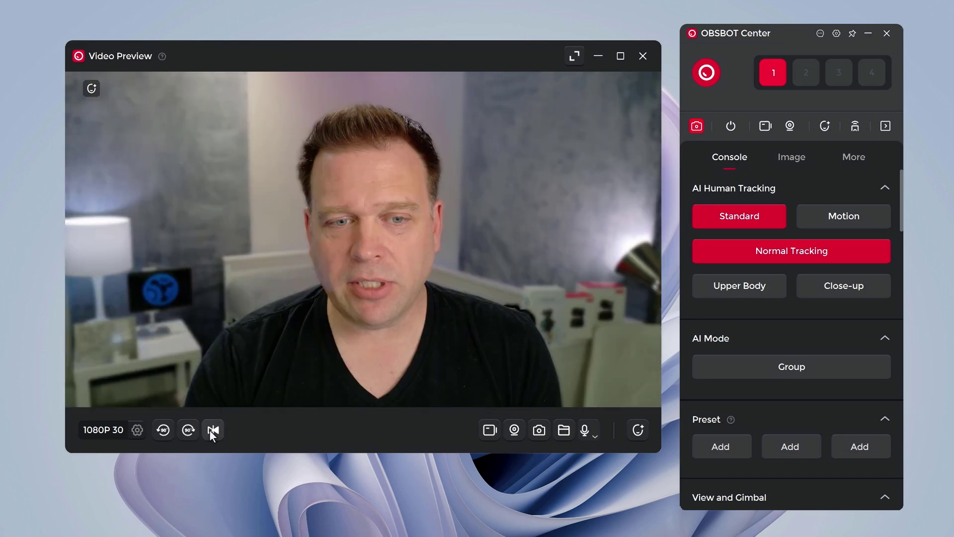
left_click(213, 430)
left_click(213, 430)
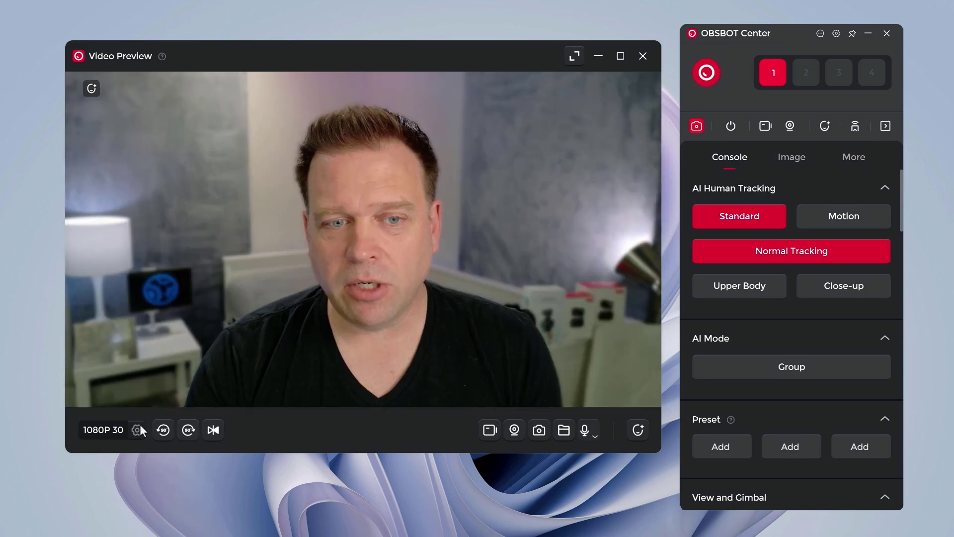
Step: Review the available recording resolutions in the output settings, keep 1080P 30, and close the settings
left_click(138, 431)
left_click(124, 88)
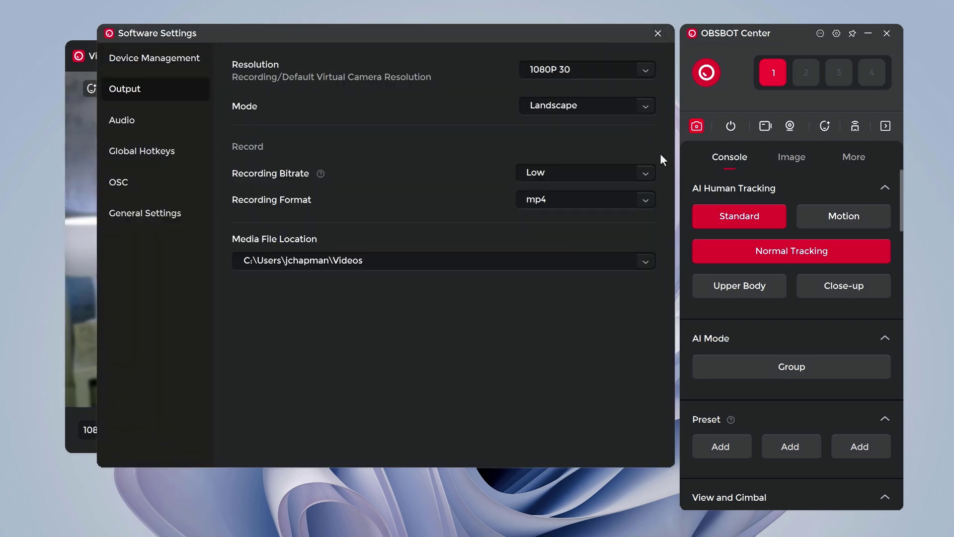
left_click(640, 73)
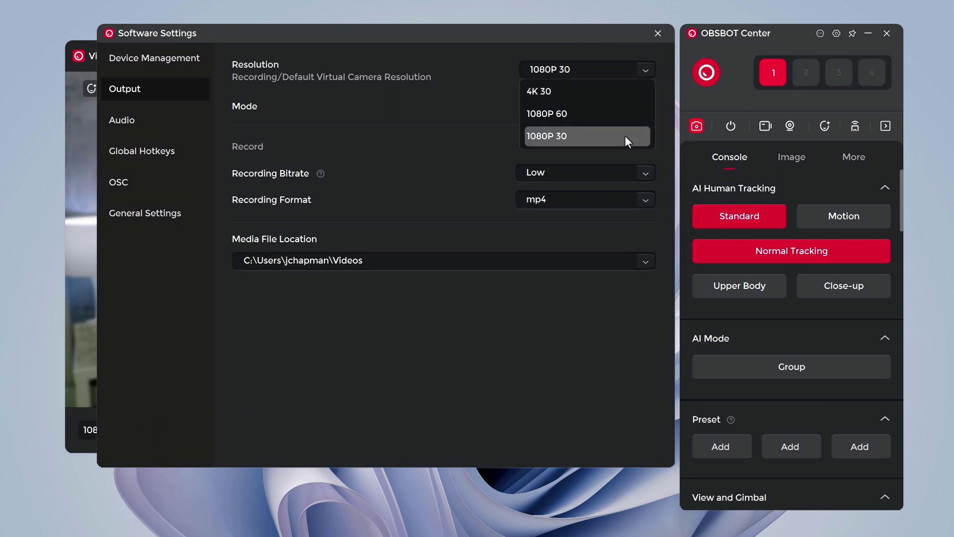
left_click(523, 133)
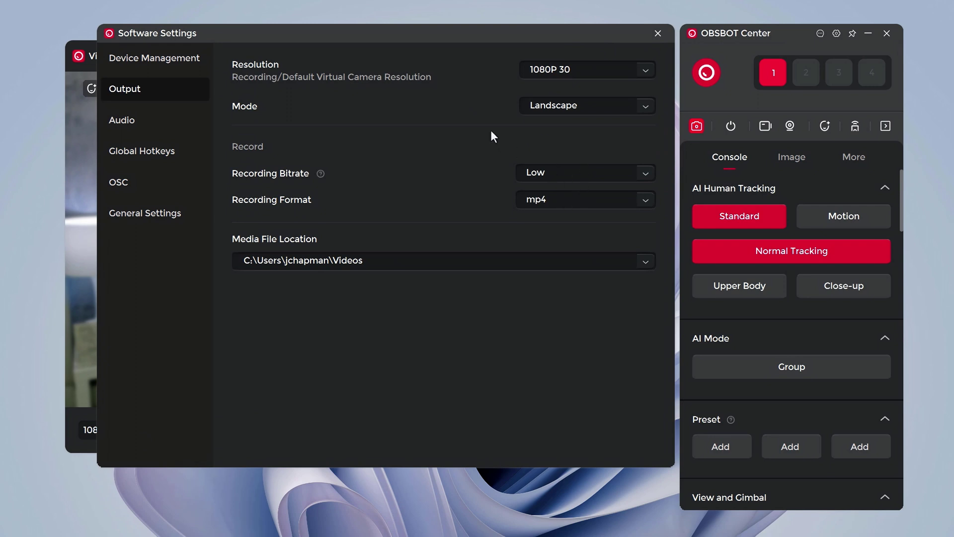
left_click(658, 33)
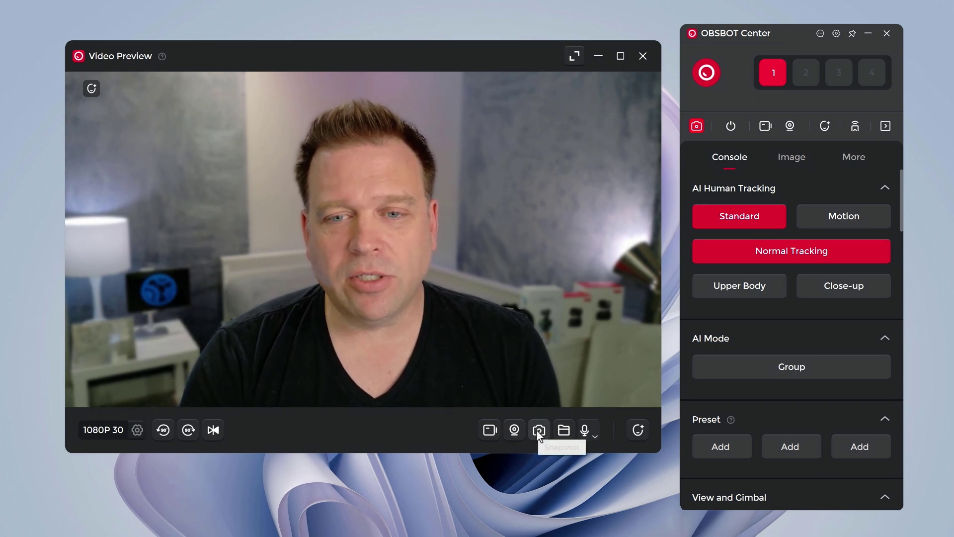
Step: Look through the audio input sources available in the video preview and dismiss the list without choosing another source
left_click(594, 437)
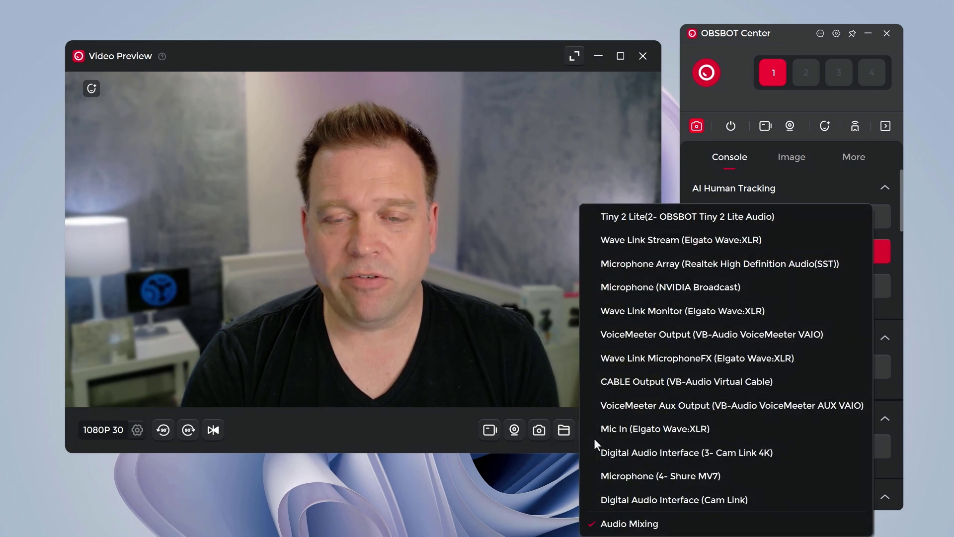
left_click(535, 314)
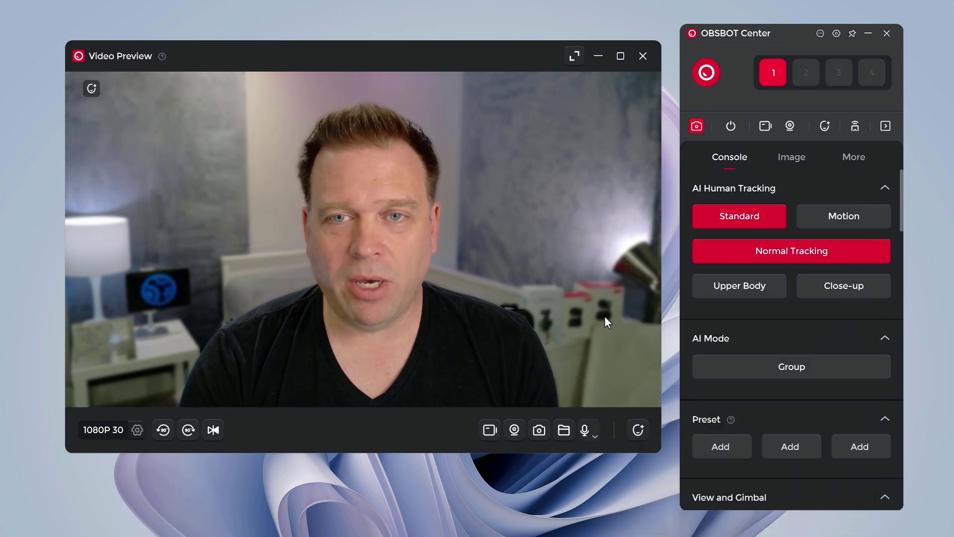
Step: In the Beauty effects, try the Advanced bokeh blur and a Native blur level of 8, and return to Native at level 3
left_click(640, 430)
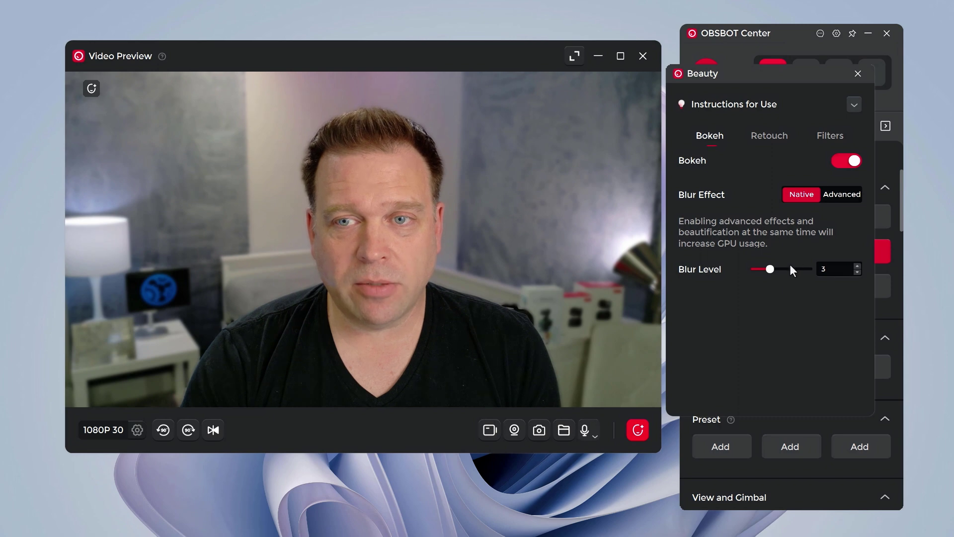
left_click(844, 195)
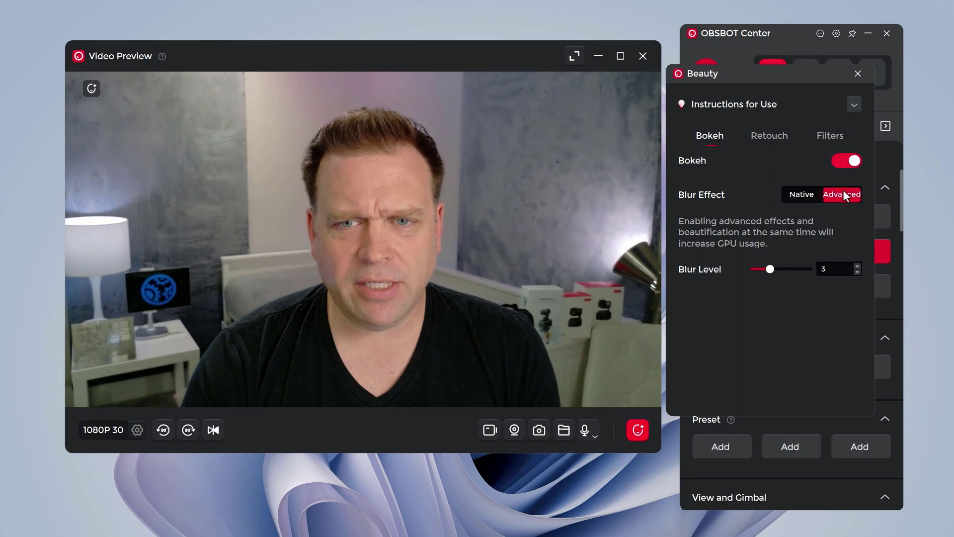
left_click(798, 195)
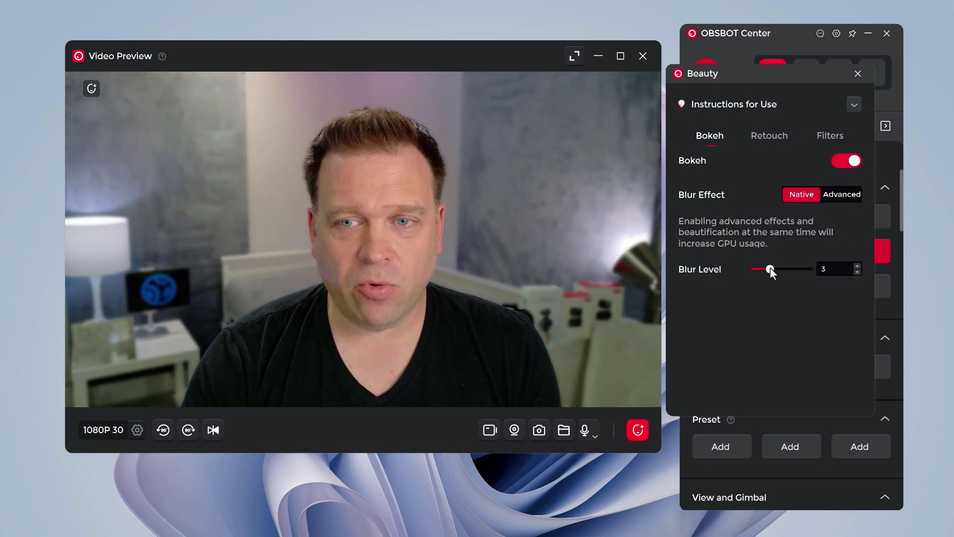
left_click_drag(770, 268, 808, 268)
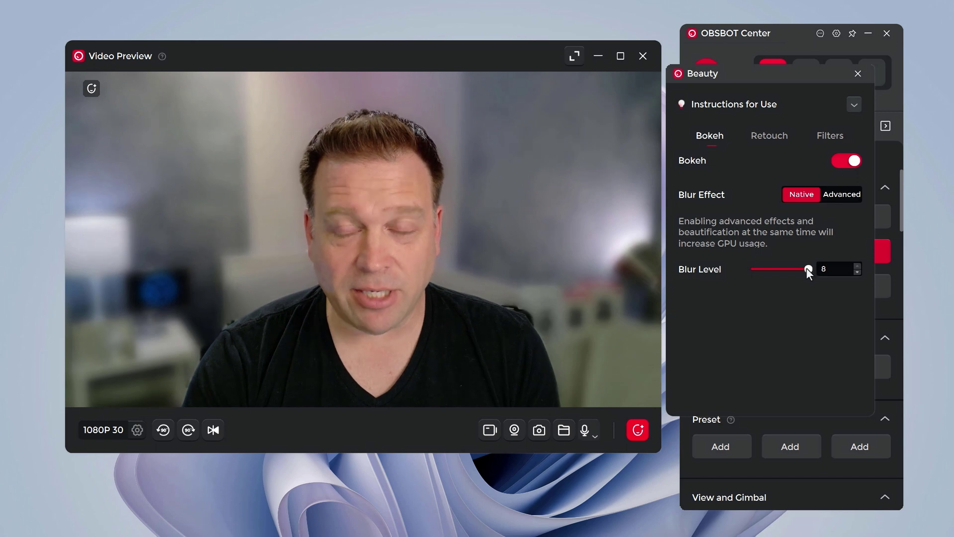
left_click_drag(777, 274, 769, 269)
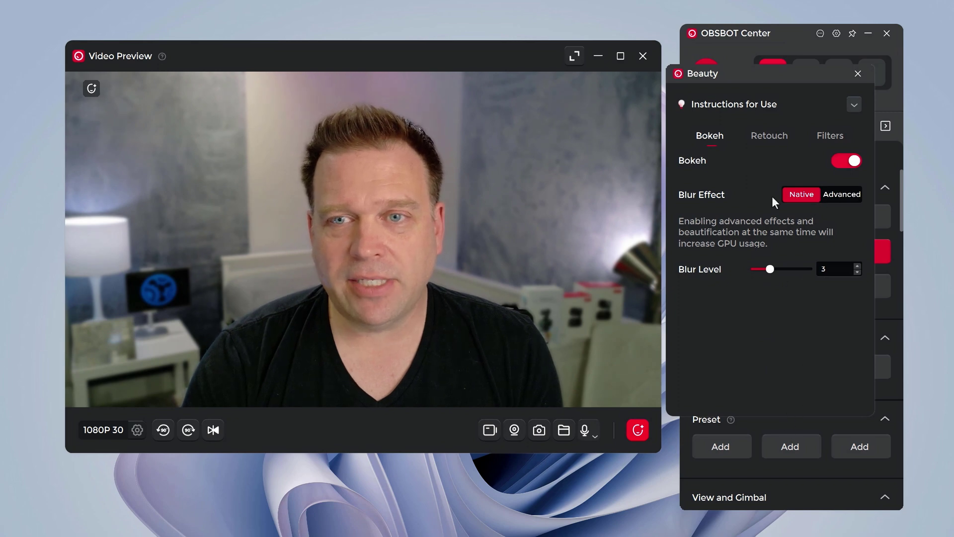
Step: Turn on retouching, try the MAN preset, and switch retouching off again
left_click(771, 136)
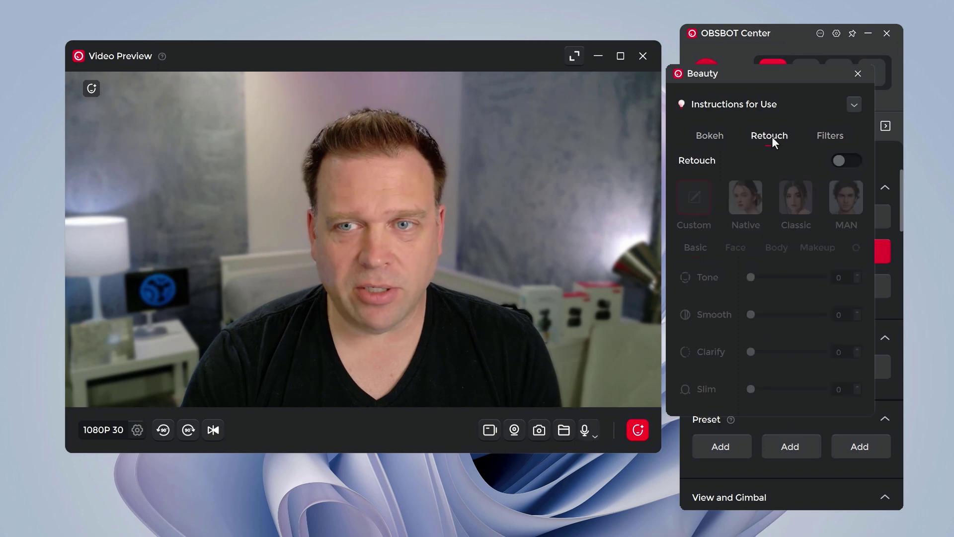
left_click(843, 163)
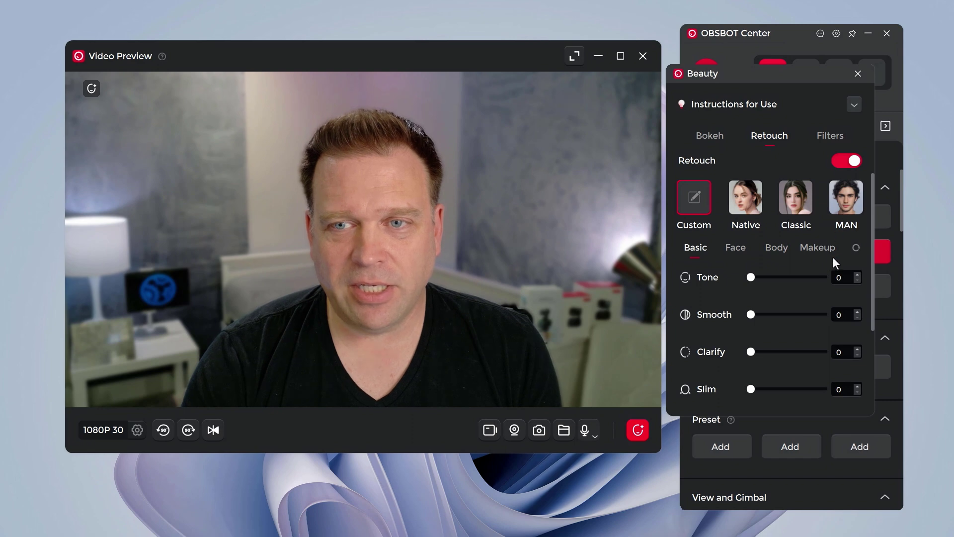
left_click(853, 198)
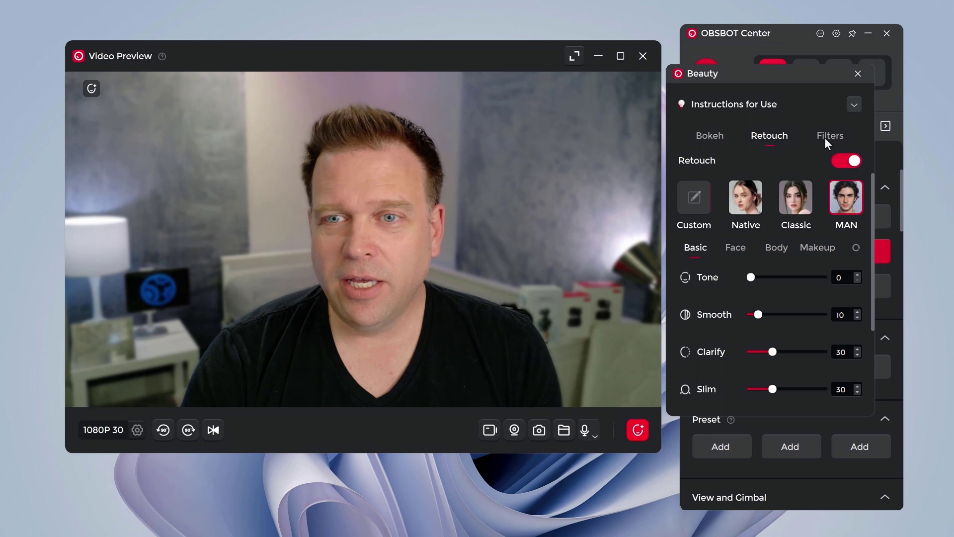
left_click(844, 160)
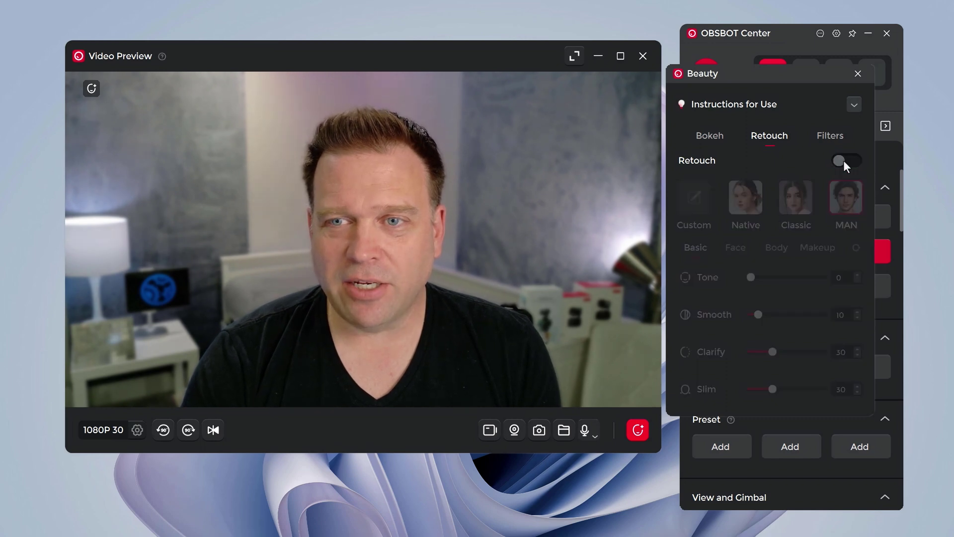
Step: Try the Clear and B&W filters, remove the filter again, and close the Beauty effects window
left_click(830, 137)
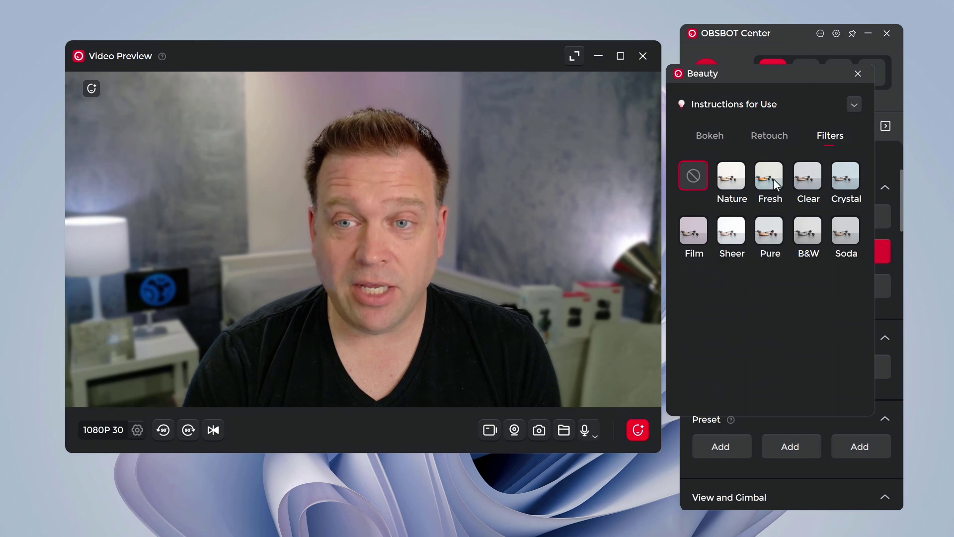
left_click(807, 180)
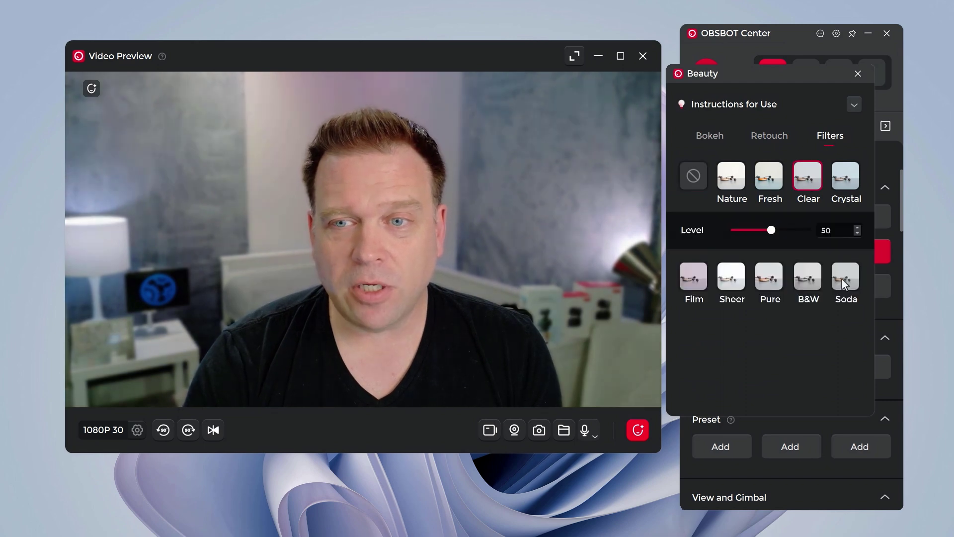
left_click(809, 279)
left_click(695, 177)
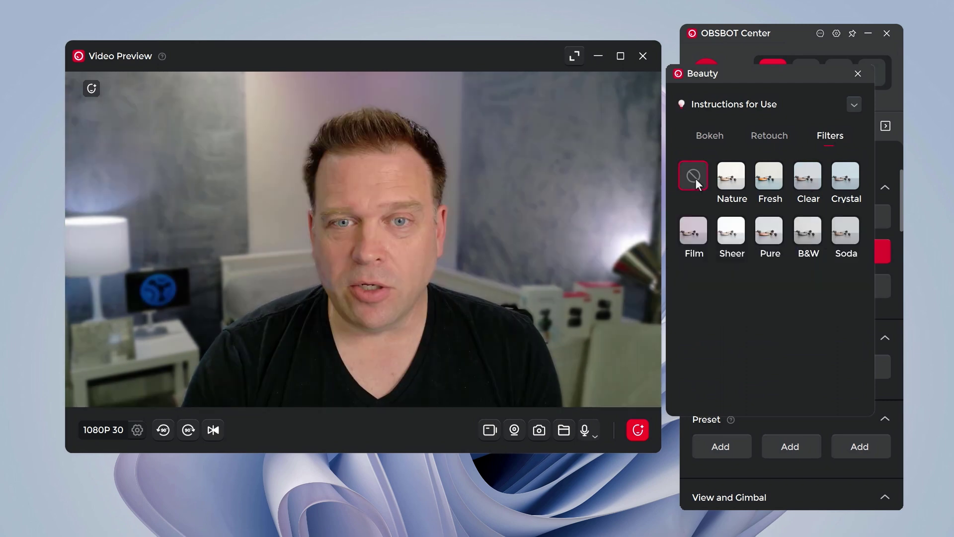
left_click(712, 144)
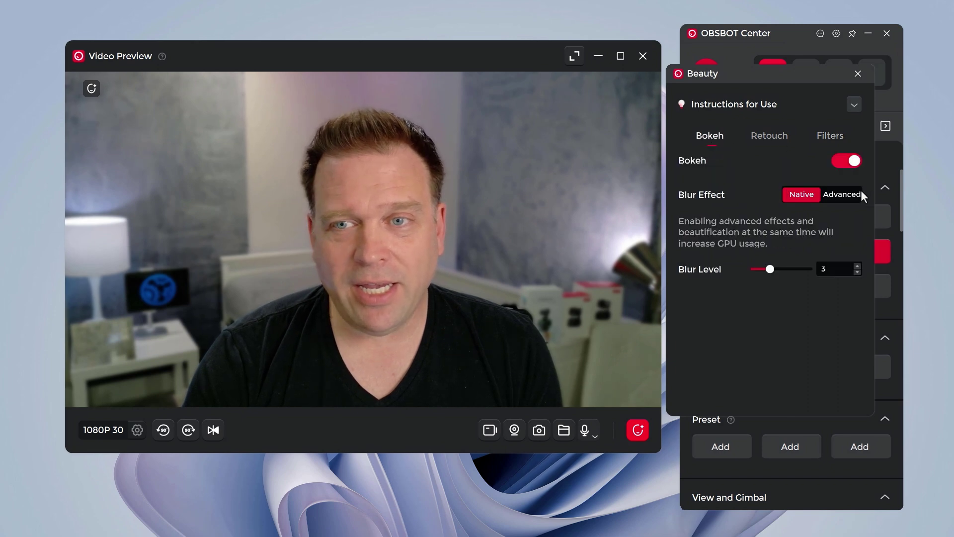
left_click(856, 77)
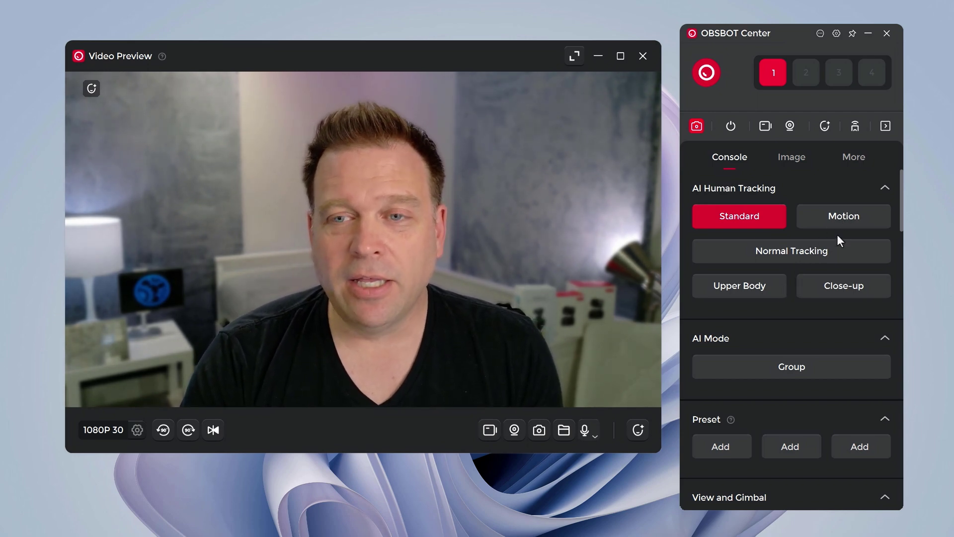
Step: Tilt the camera down and back up using the View and Gimbal directional control
scroll(832, 264, "down", 3)
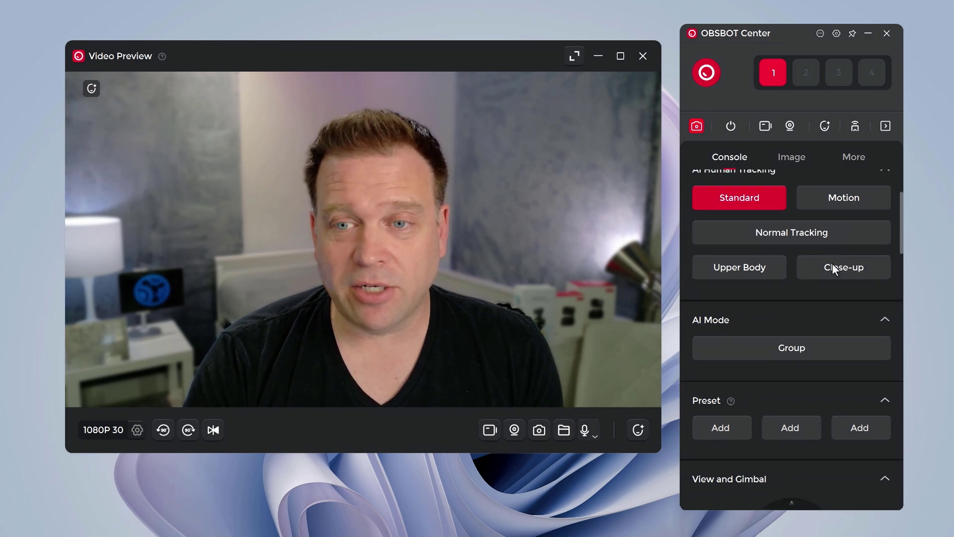
scroll(787, 301, "down", 3)
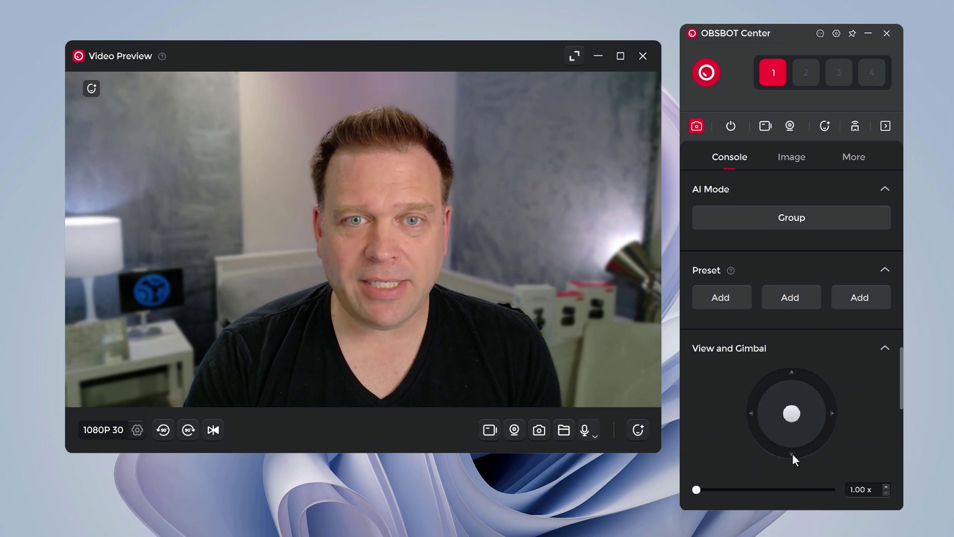
left_click(792, 453)
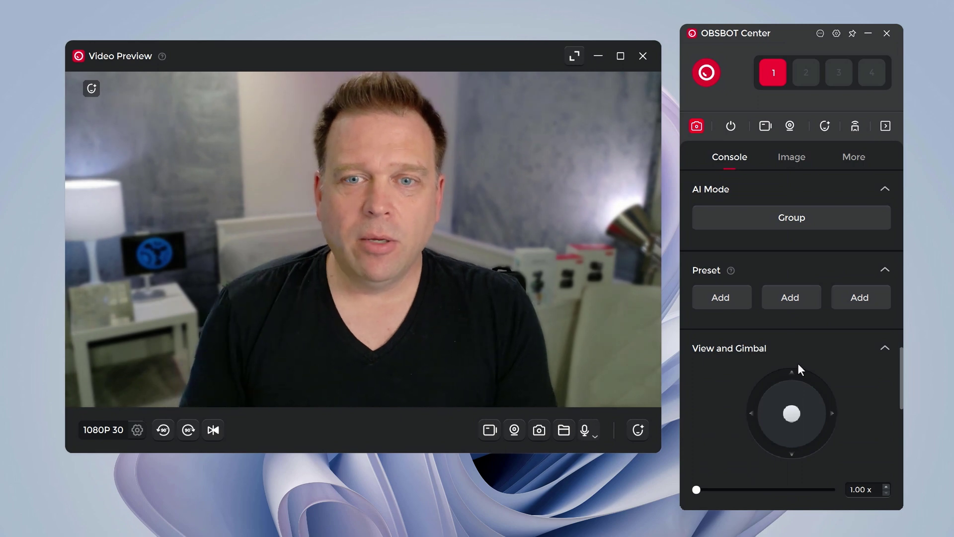
left_click(795, 375)
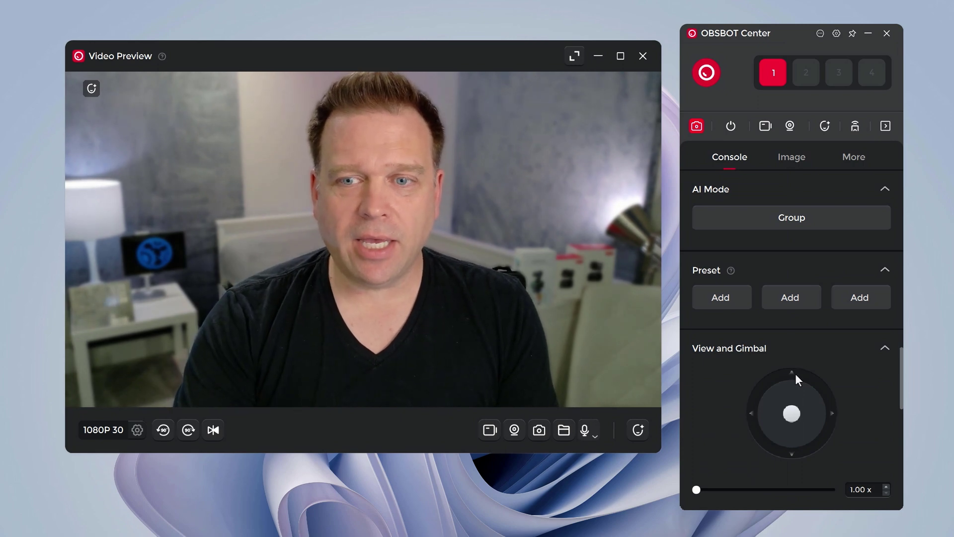
left_click(795, 374)
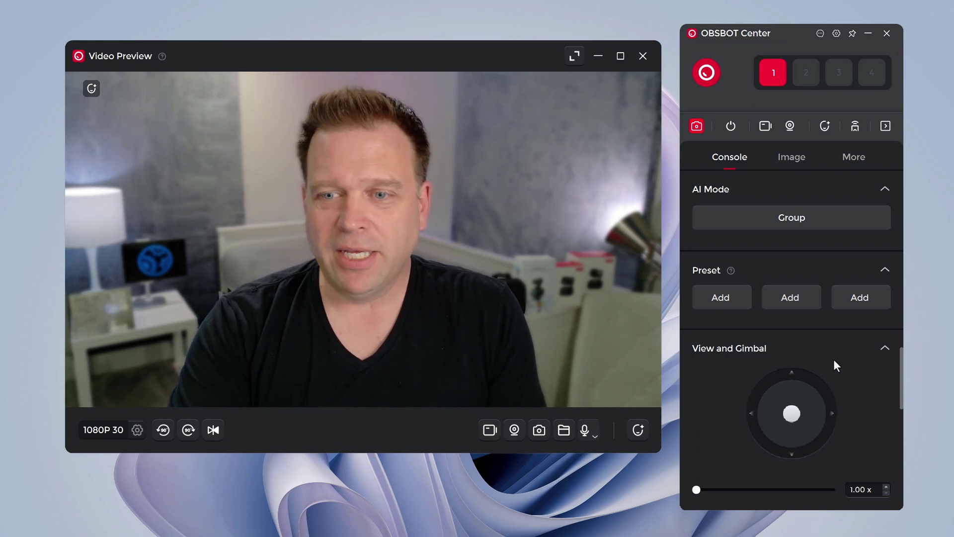
Step: Try the camera zoom control and leave the zoom at 1.00x
scroll(834, 364, "up", 2)
scroll(834, 365, "down", 2)
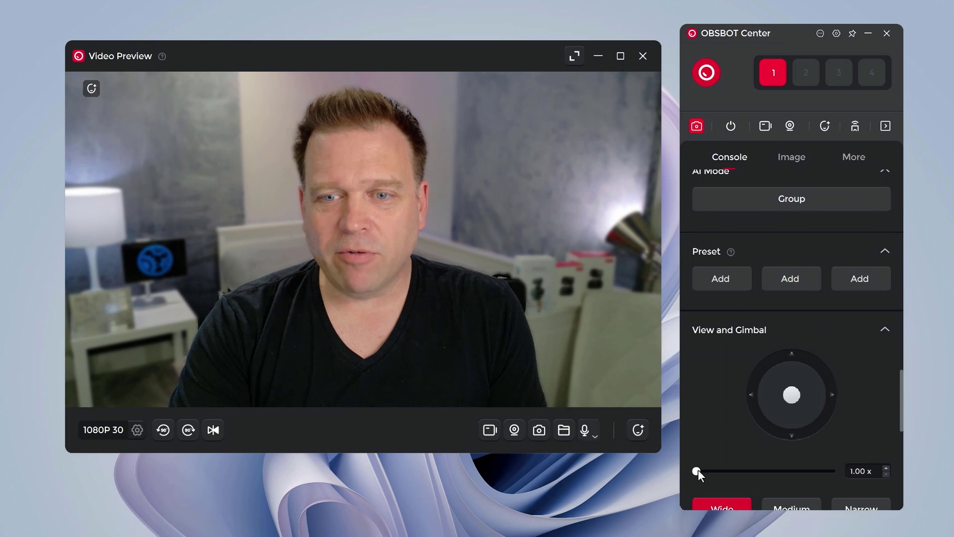
mouse_move(698, 469)
left_mouse_down()
mouse_move(705, 473)
mouse_move(693, 469)
left_mouse_up()
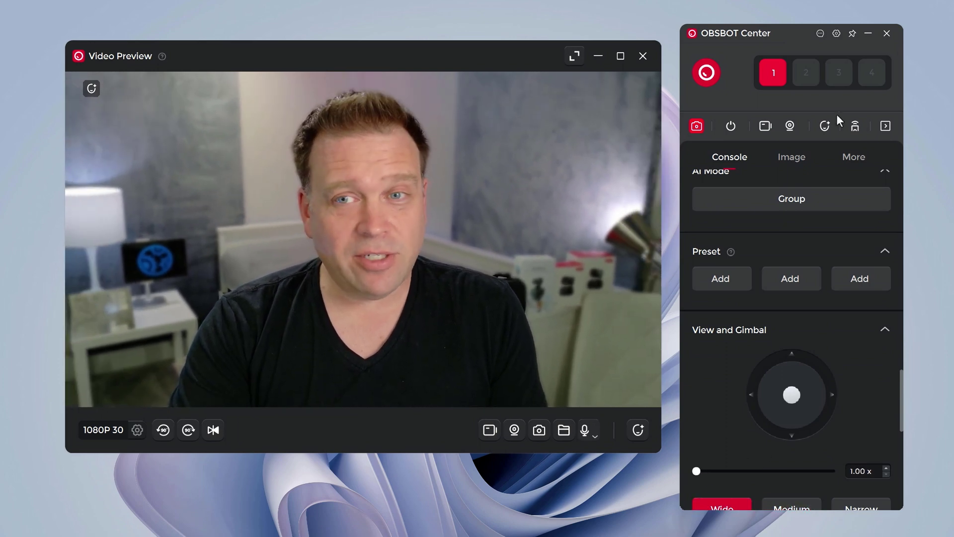
scroll(845, 246, "up", 4)
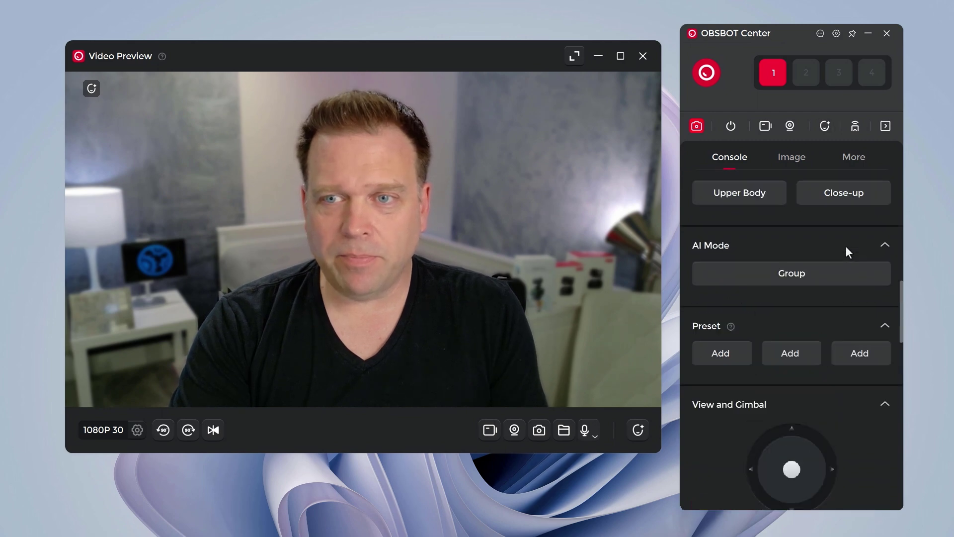
Step: Lower the exposure compensation in the image settings stepwise to -0.3, and raise it again to leave it at 0
left_click(791, 160)
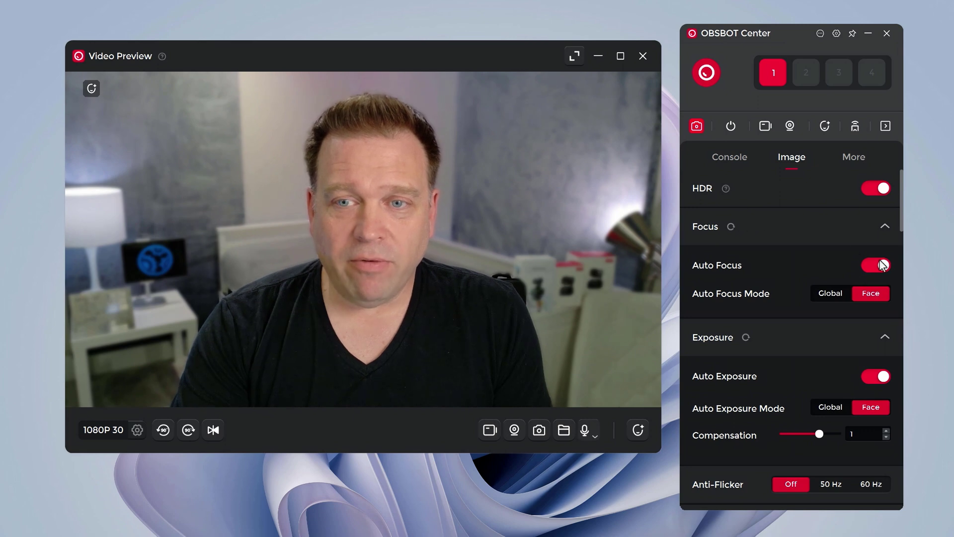
scroll(881, 266, "down", 1)
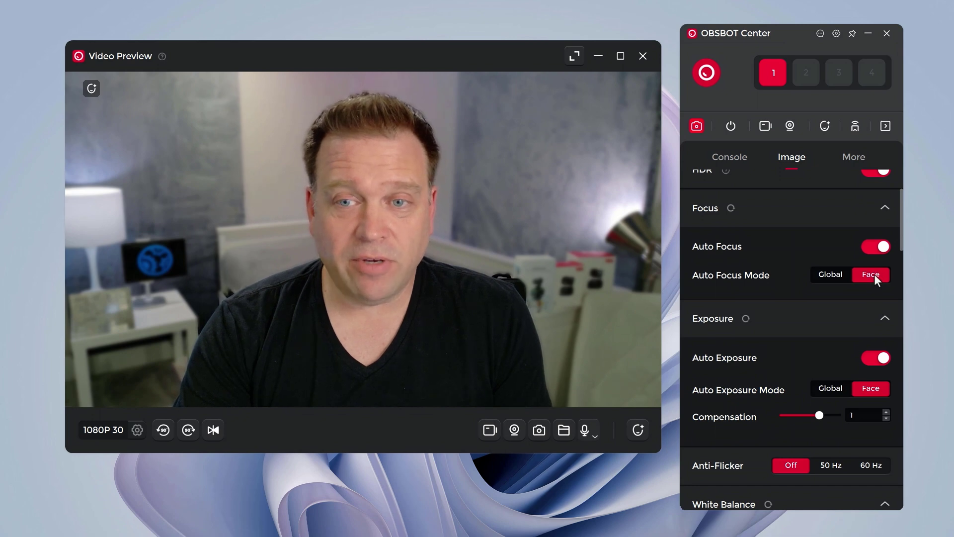
scroll(860, 304, "down", 2)
scroll(859, 305, "down", 1)
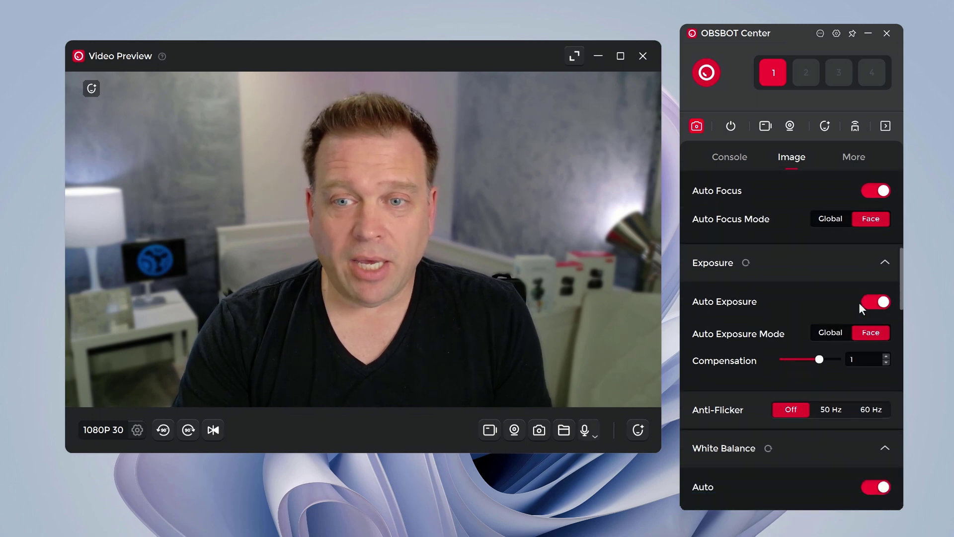
left_click(885, 362)
left_click(886, 362)
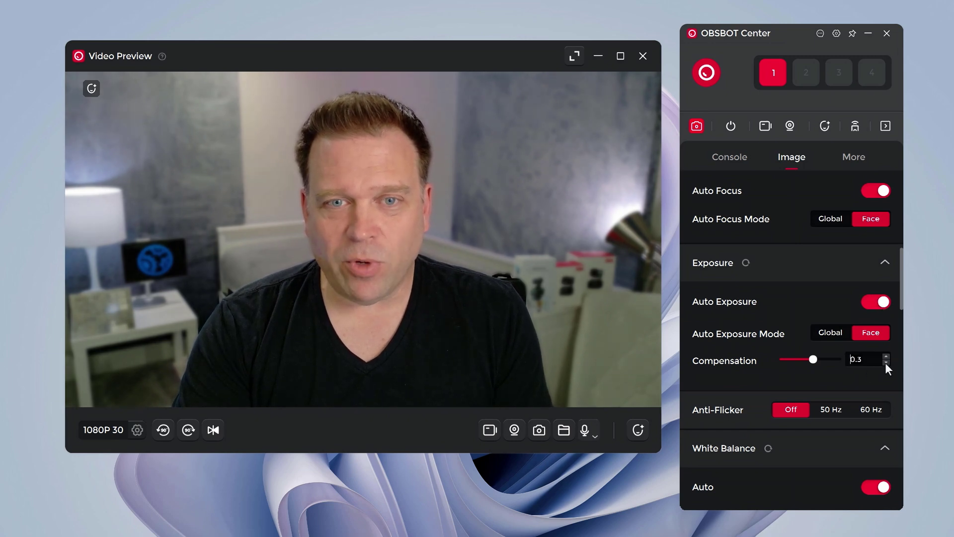
left_click(886, 362)
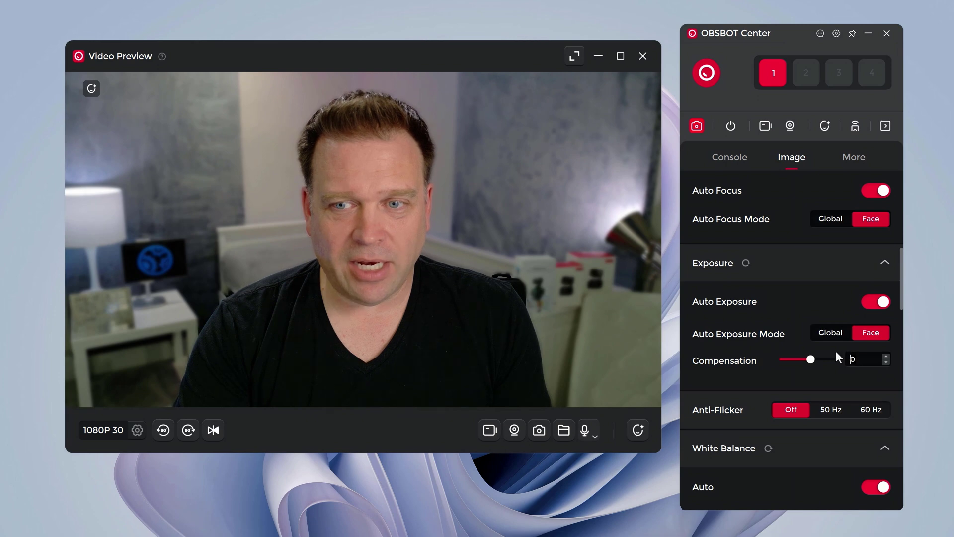
left_click(886, 362)
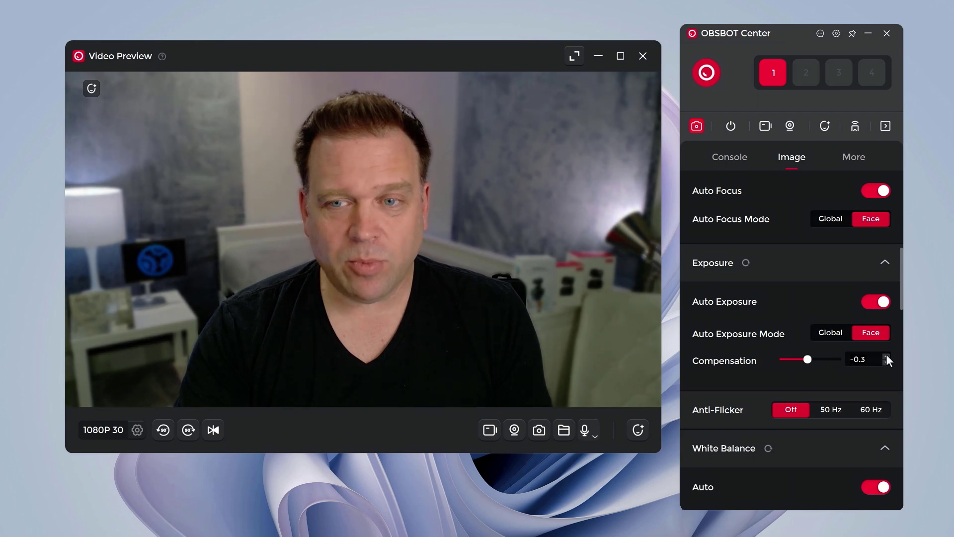
left_click(884, 355)
left_click(882, 356)
left_click(883, 355)
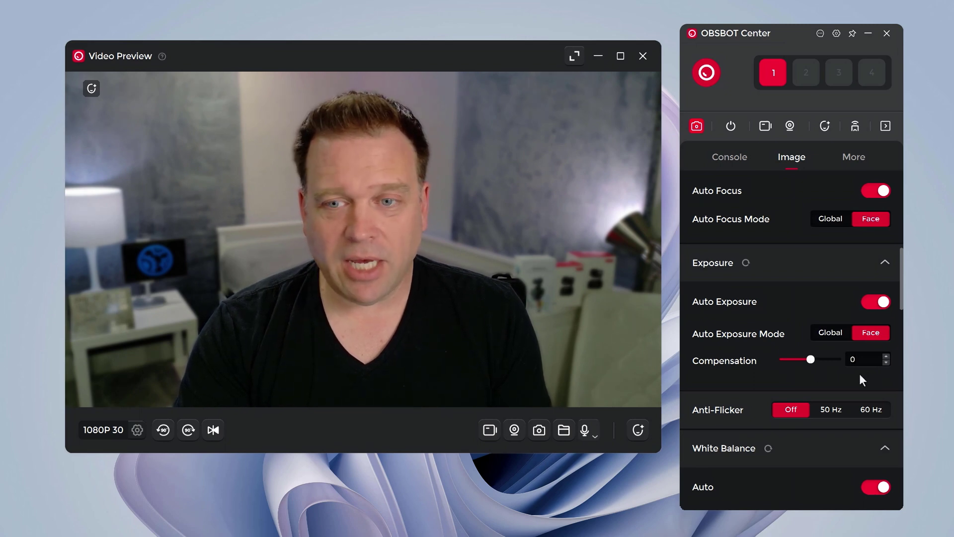
Step: Review the anti-flicker, white balance, contrast, saturation, sharpness and hue settings for the image
scroll(862, 380, "down", 2)
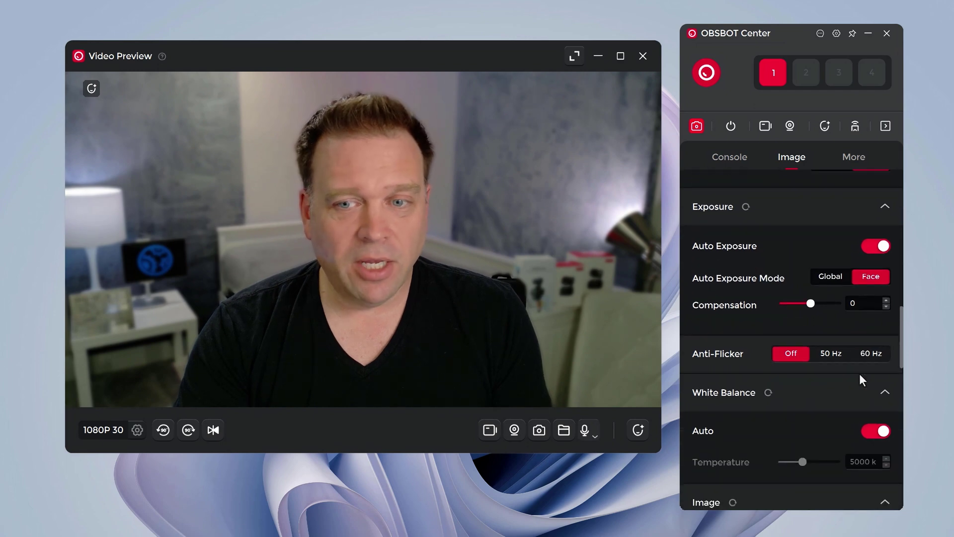
scroll(860, 377, "down", 1)
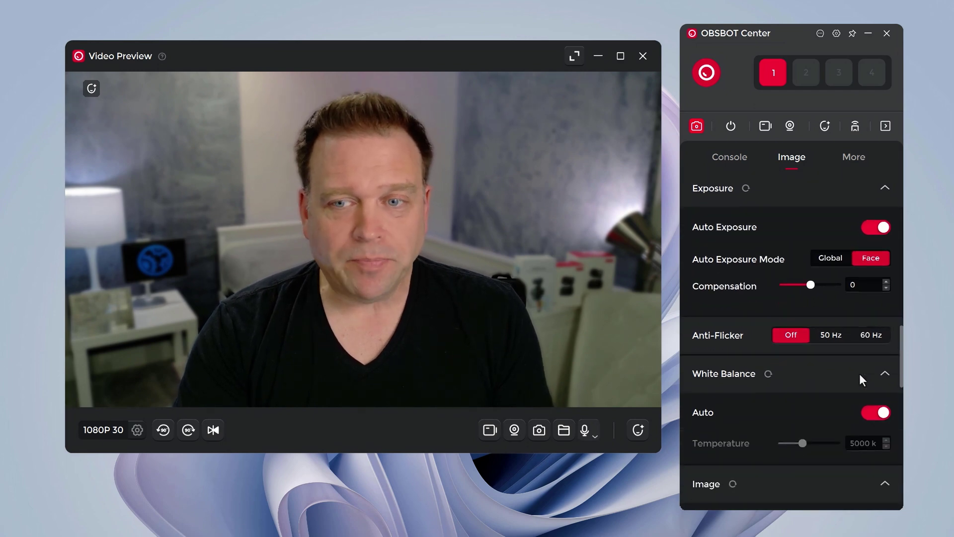
scroll(859, 373, "down", 4)
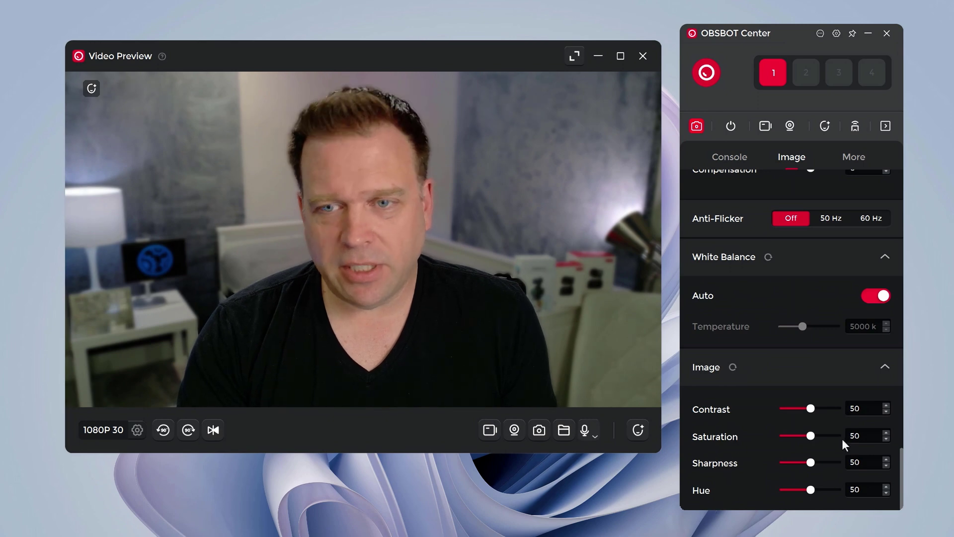
scroll(836, 368, "up", 10)
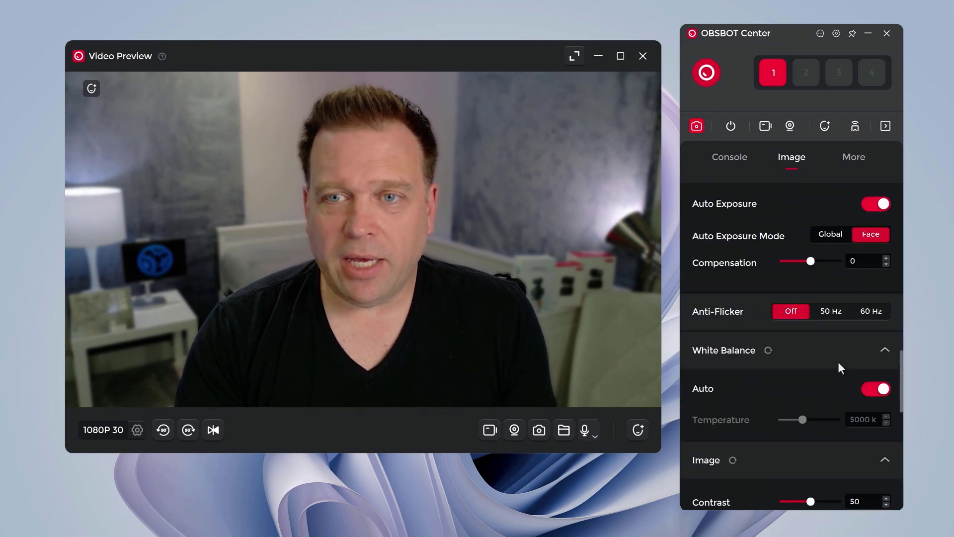
Step: Review the Device Sleep and Gesture Control options among the additional camera settings
left_click(850, 157)
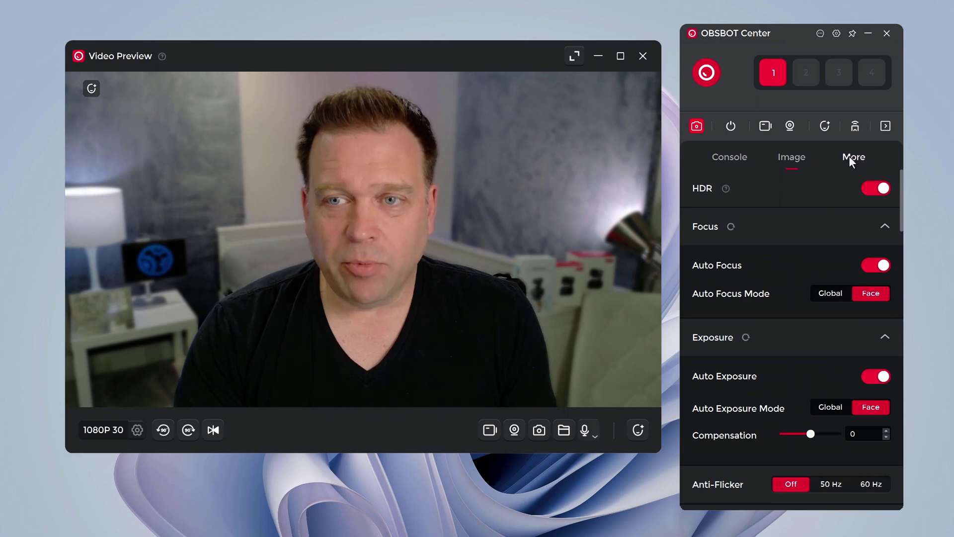
scroll(833, 291, "up", 3)
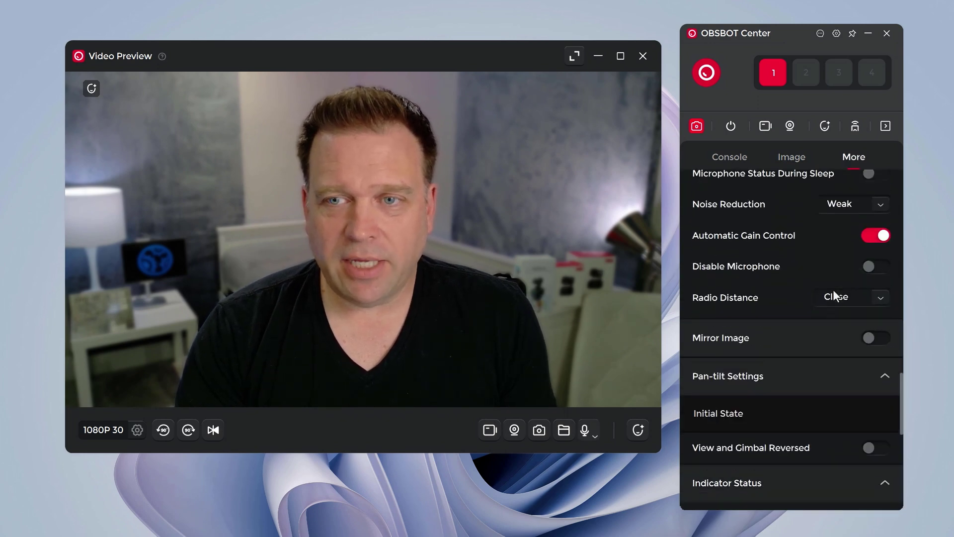
scroll(838, 222, "up", 1)
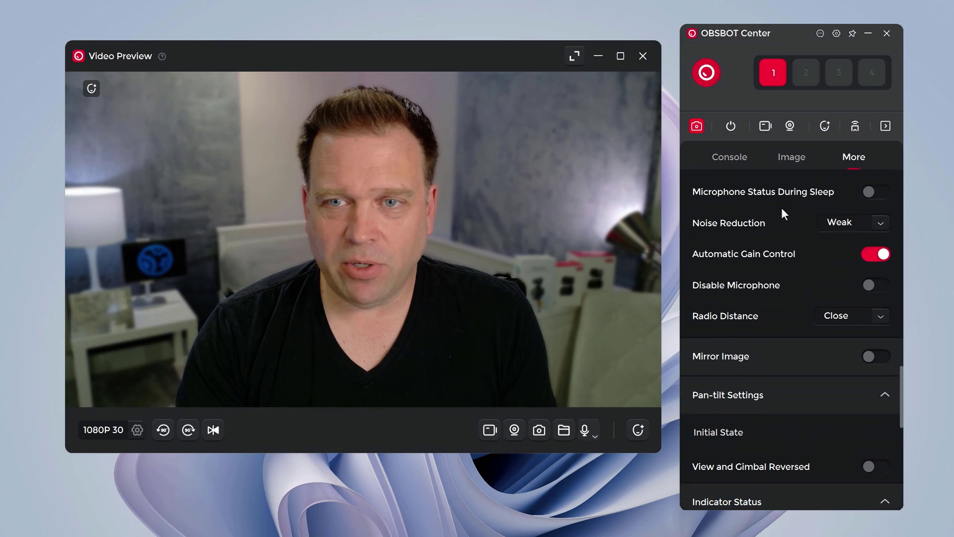
scroll(818, 219, "up", 3)
scroll(818, 219, "up", 8)
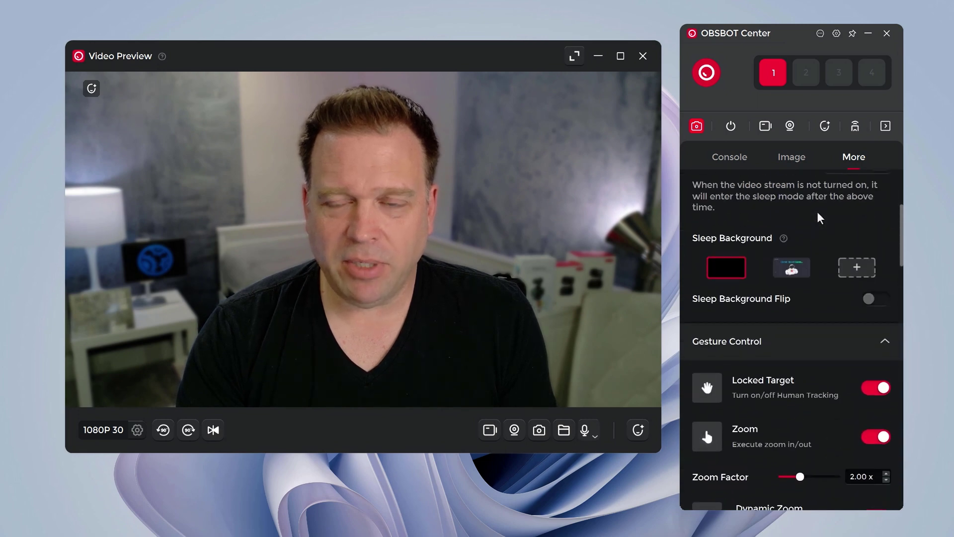
scroll(818, 218, "up", 3)
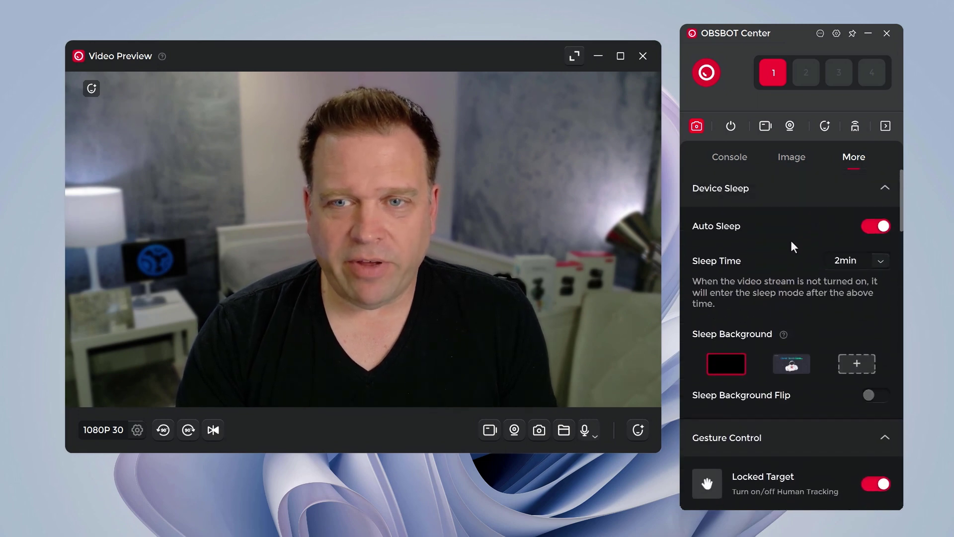
scroll(826, 291, "down", 3)
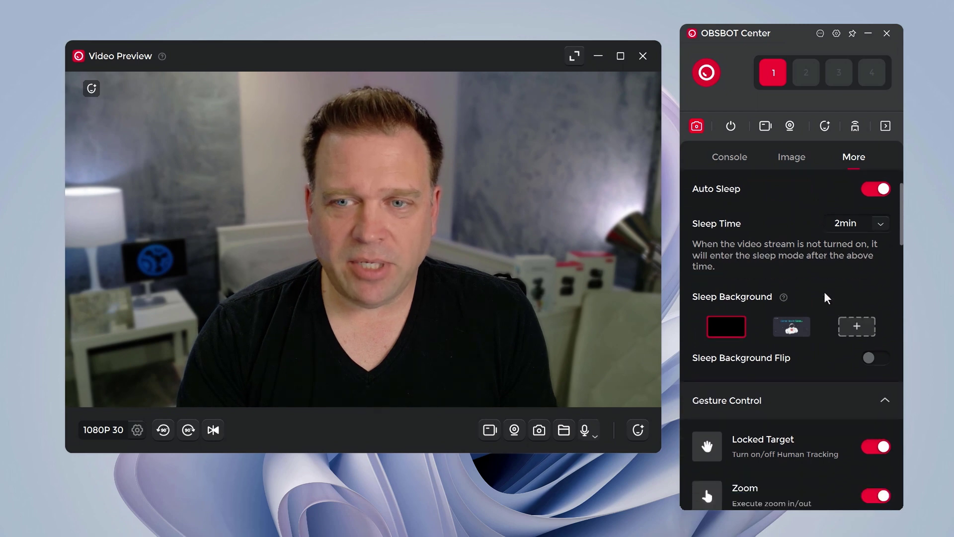
scroll(825, 297, "down", 3)
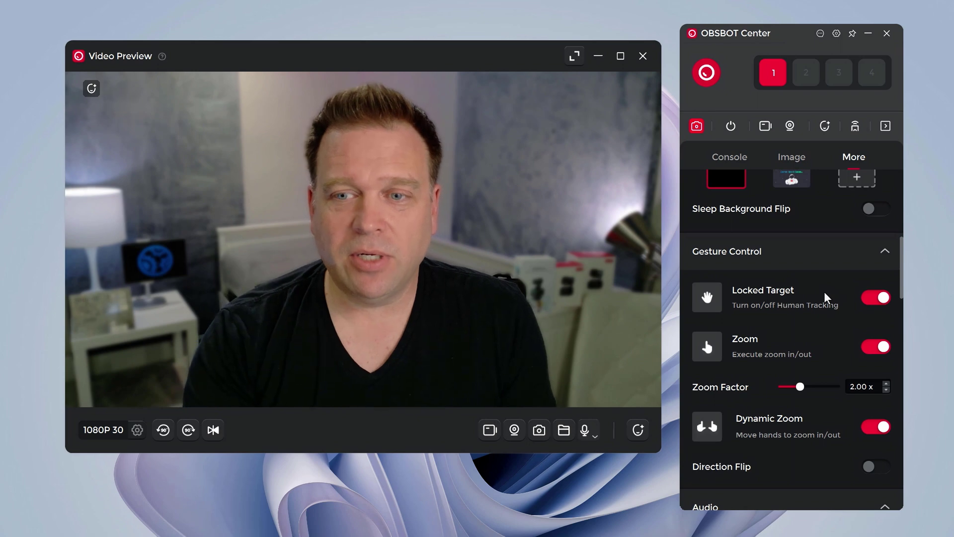
scroll(825, 293, "down", 1)
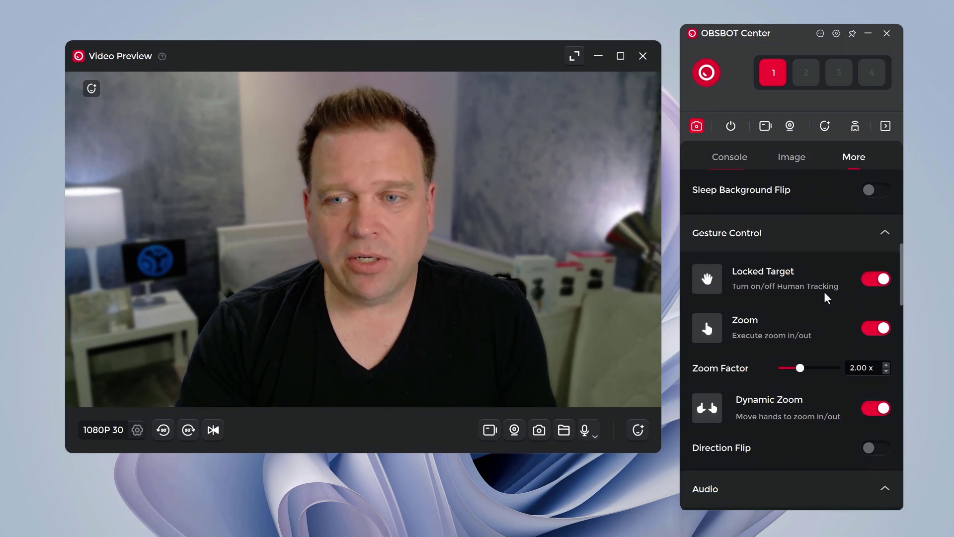
scroll(824, 297, "down", 1)
scroll(825, 293, "down", 2)
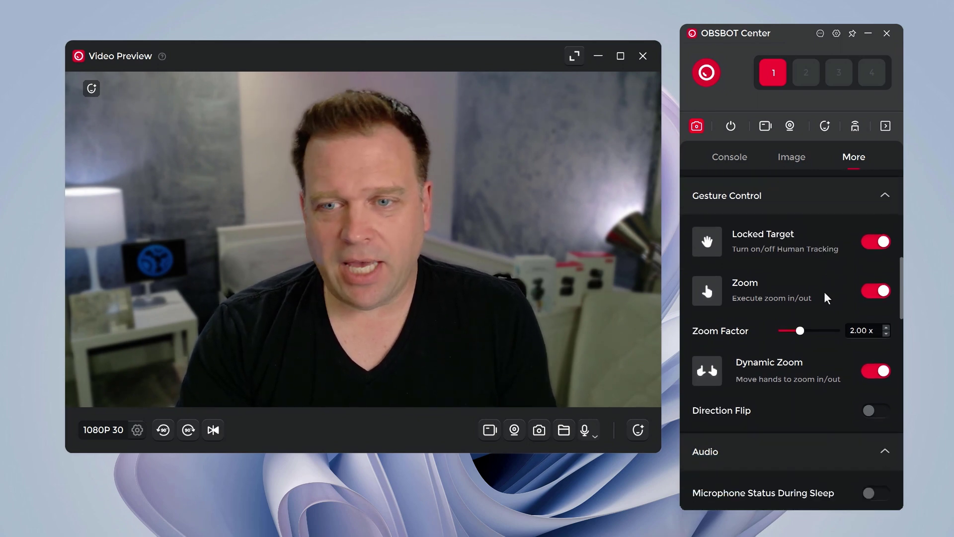
Step: Look through the audio, mirror image, pan-tilt, indicator and firmware options in the additional camera settings
scroll(823, 292, "down", 10)
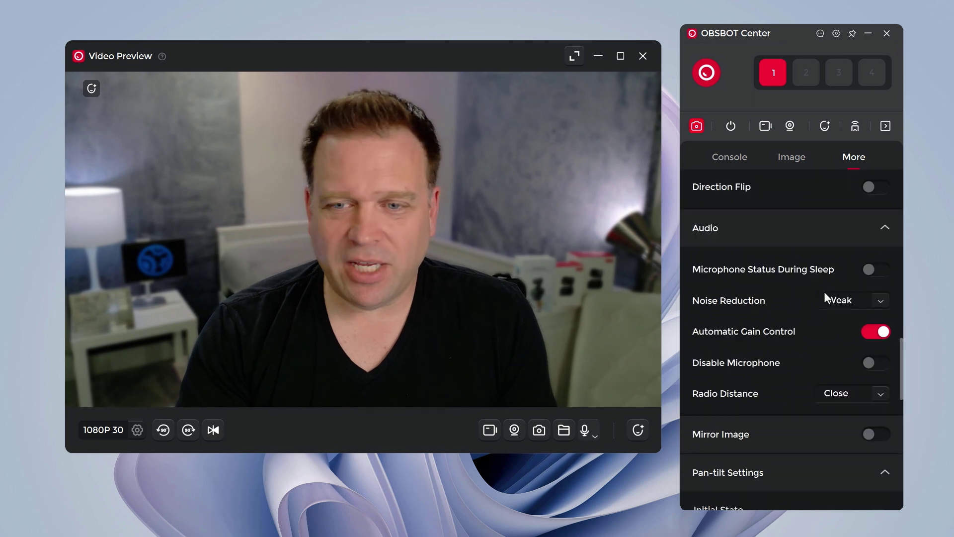
scroll(795, 363, "down", 8)
scroll(805, 383, "down", 8)
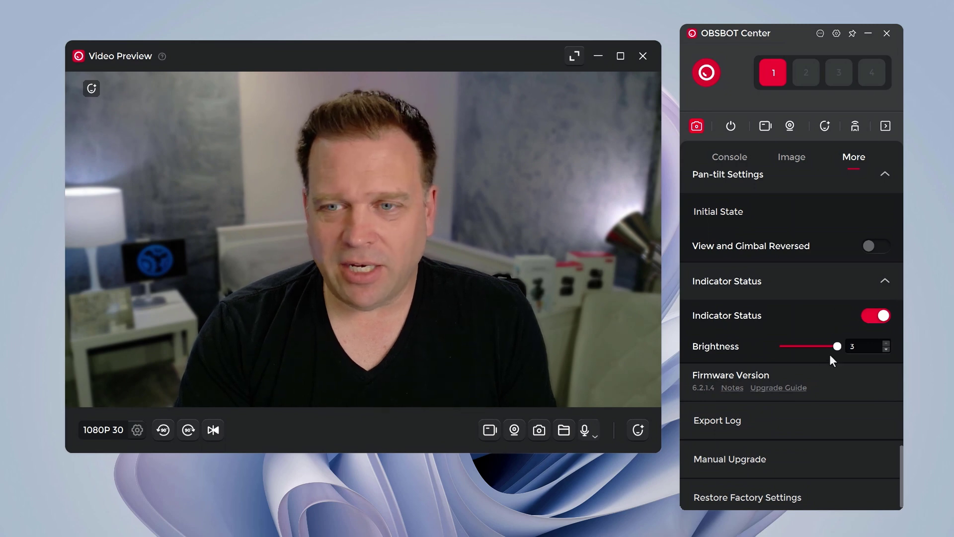
scroll(833, 359, "down", 1)
scroll(829, 417, "up", 10)
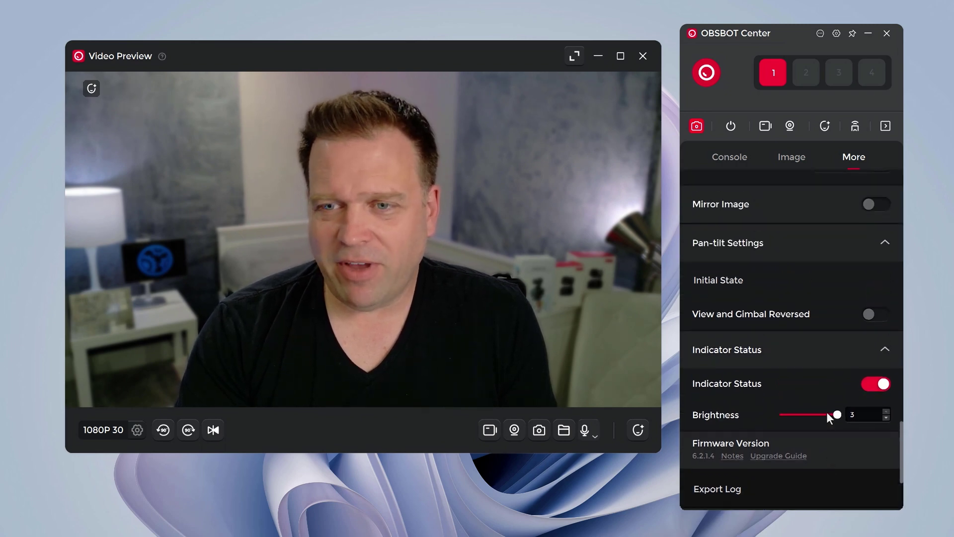
scroll(826, 411, "up", 8)
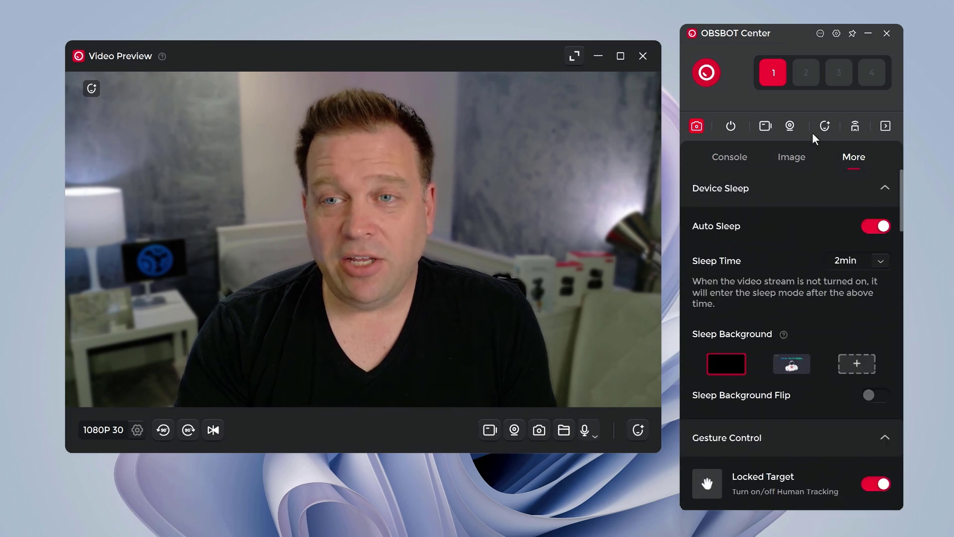
Step: Return to the console controls and review the AI tracking, preset, and view and gimbal options
left_click(722, 164)
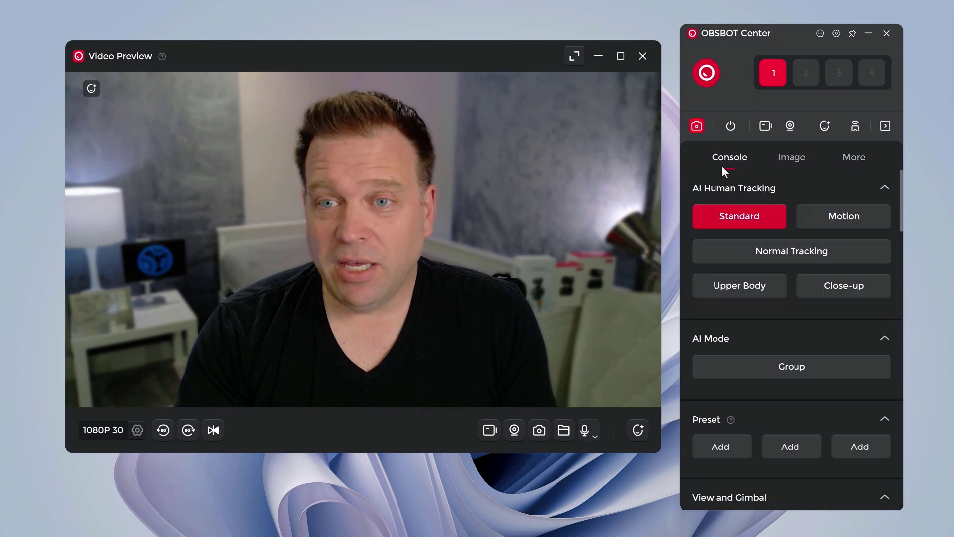
scroll(785, 462, "down", 6)
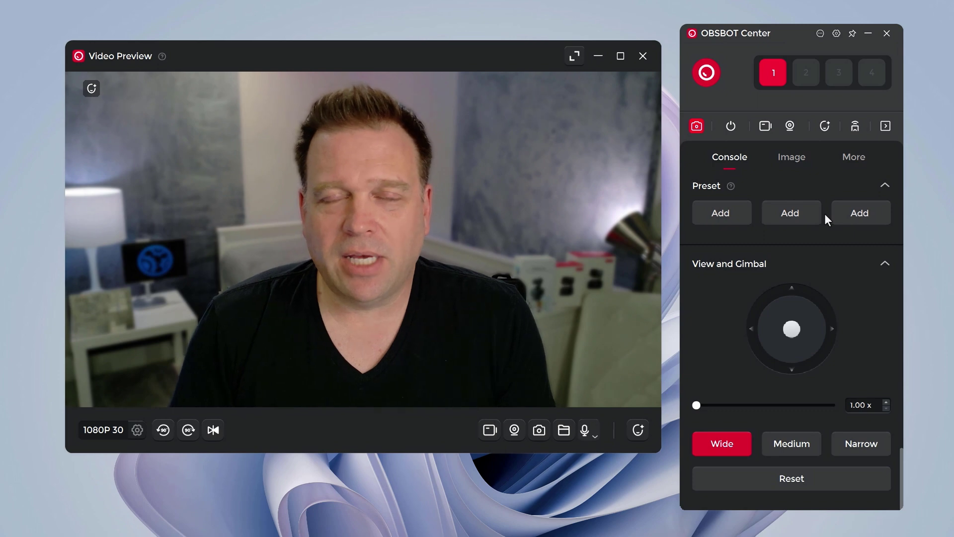
scroll(859, 238, "up", 5)
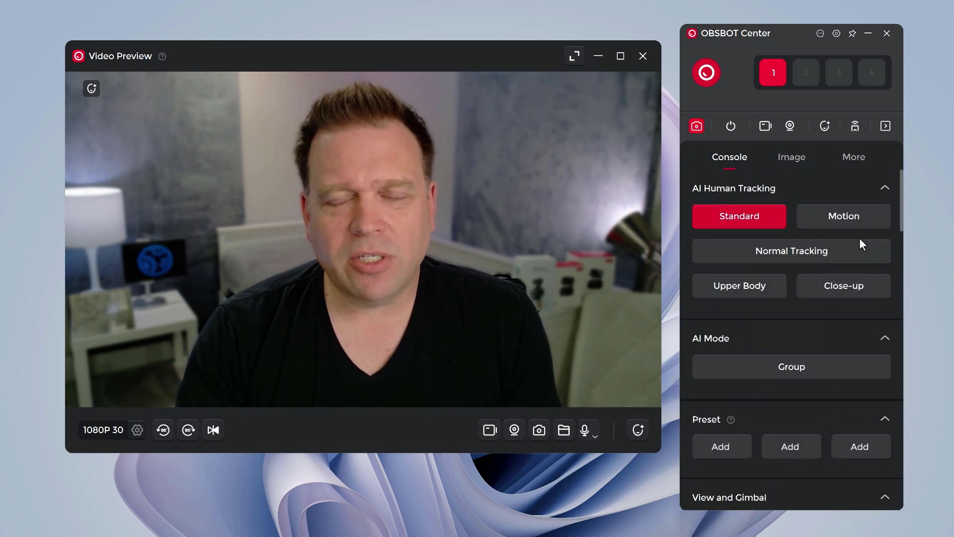